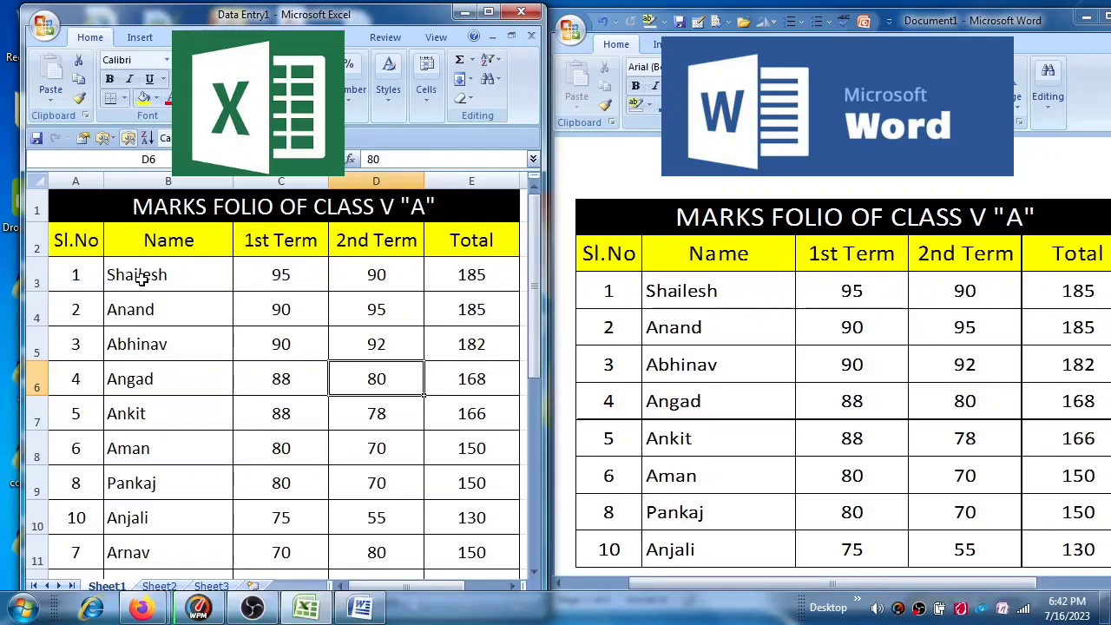
Rename the first student in B3 and set their 1st Term mark to 90, totalling 180, then check Word.
click(140, 278)
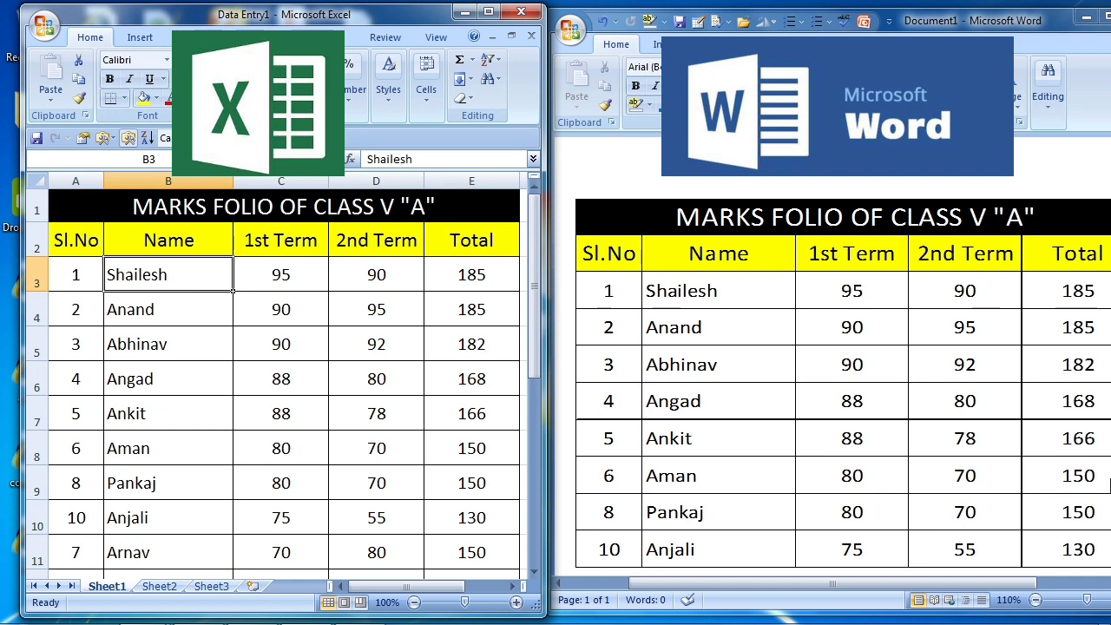
text(Rajeev)
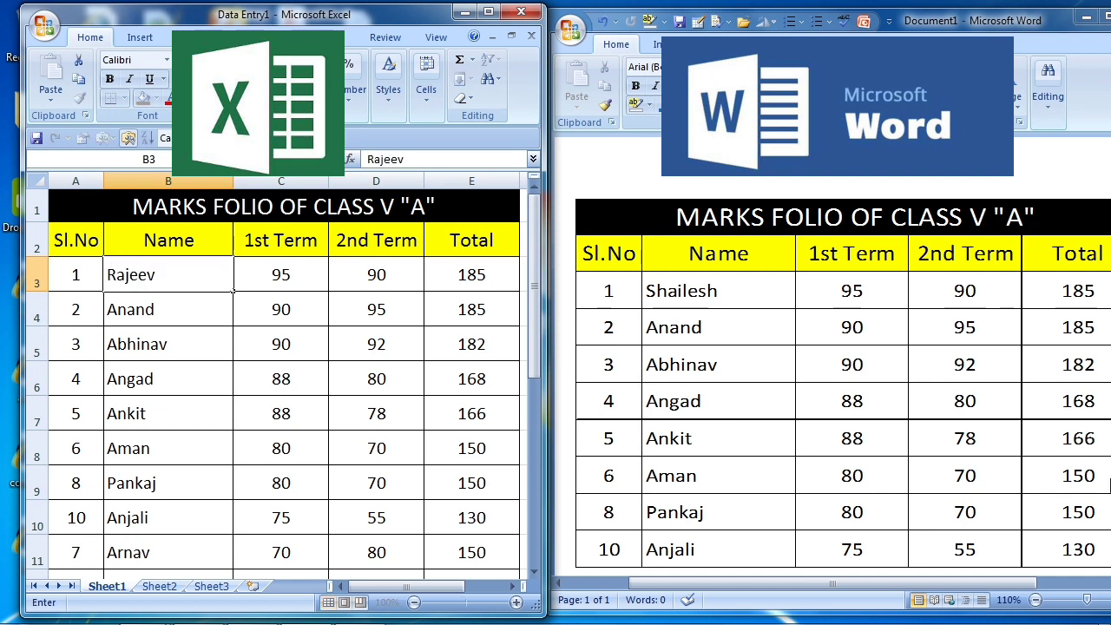
key(Return)
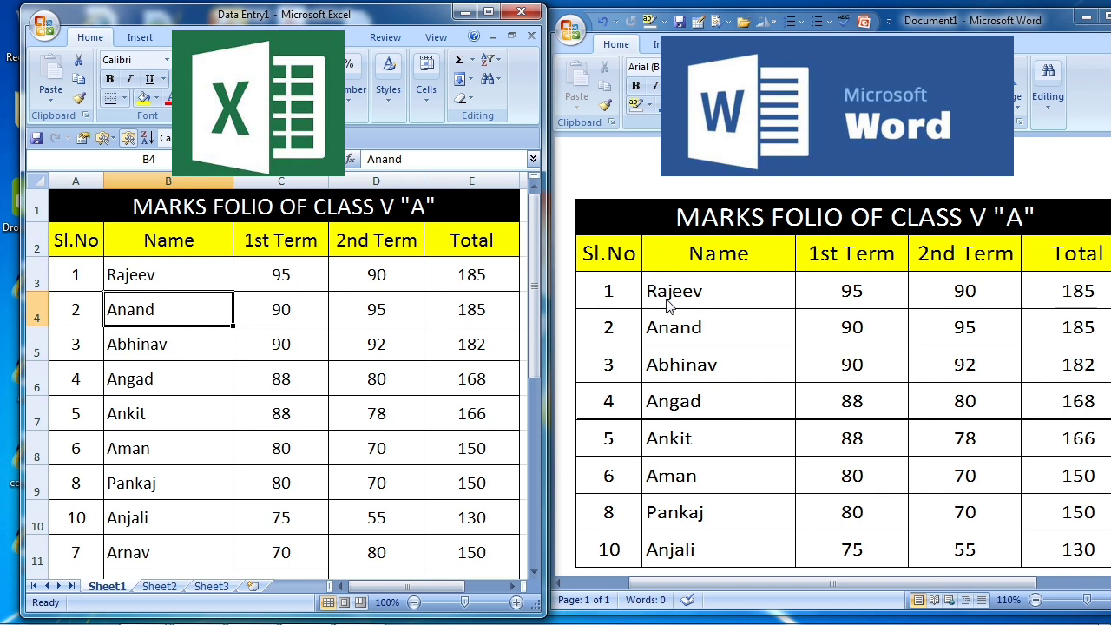
click(298, 271)
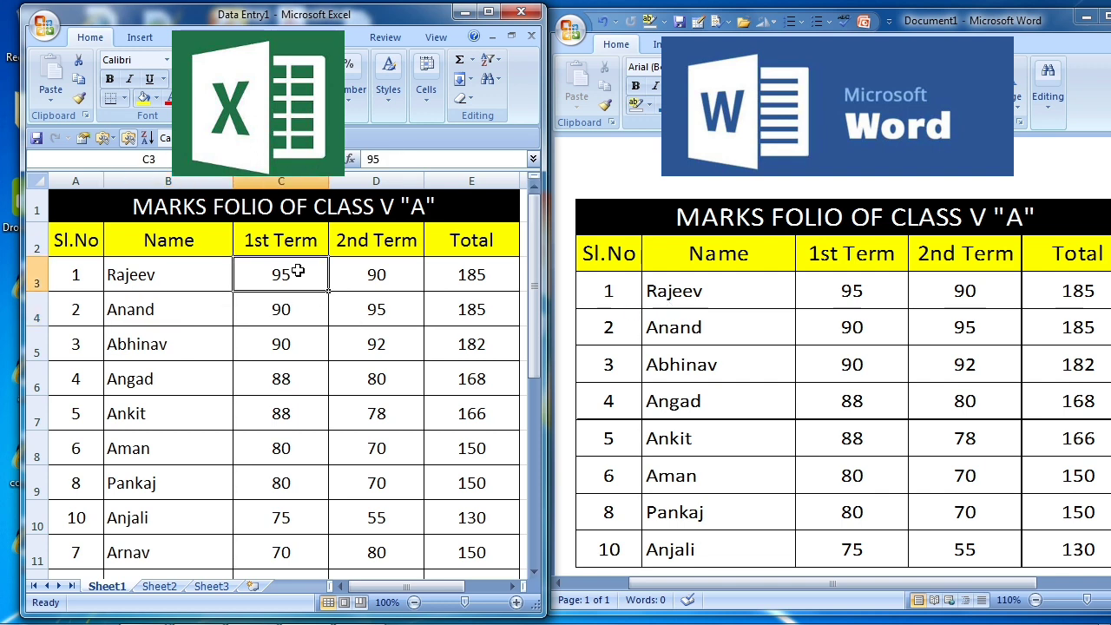
text(90)
key(Return)
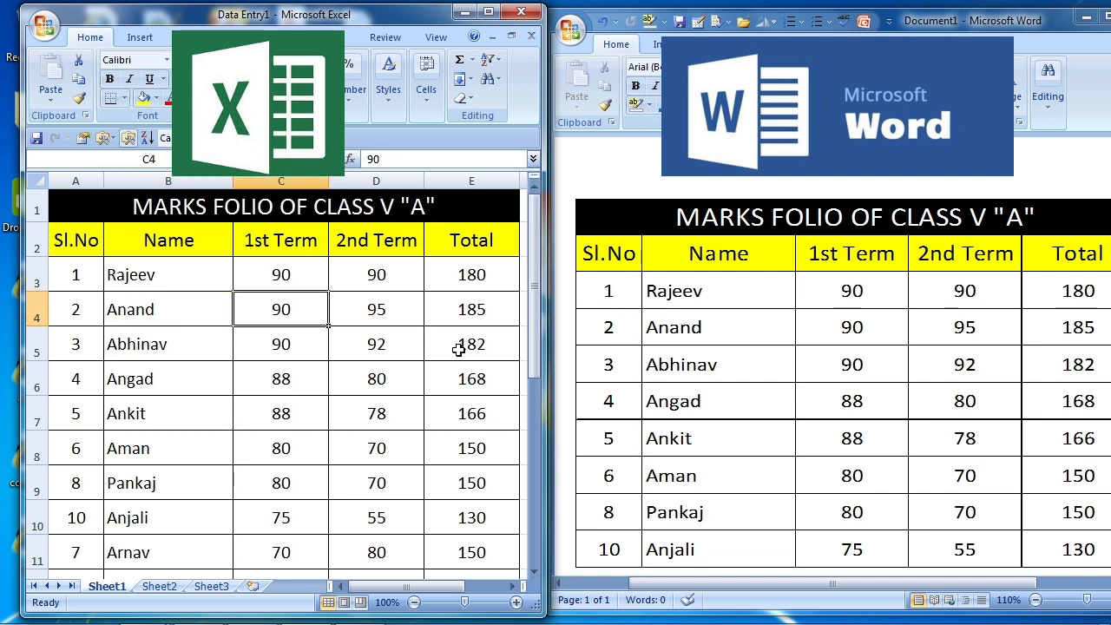
click(700, 295)
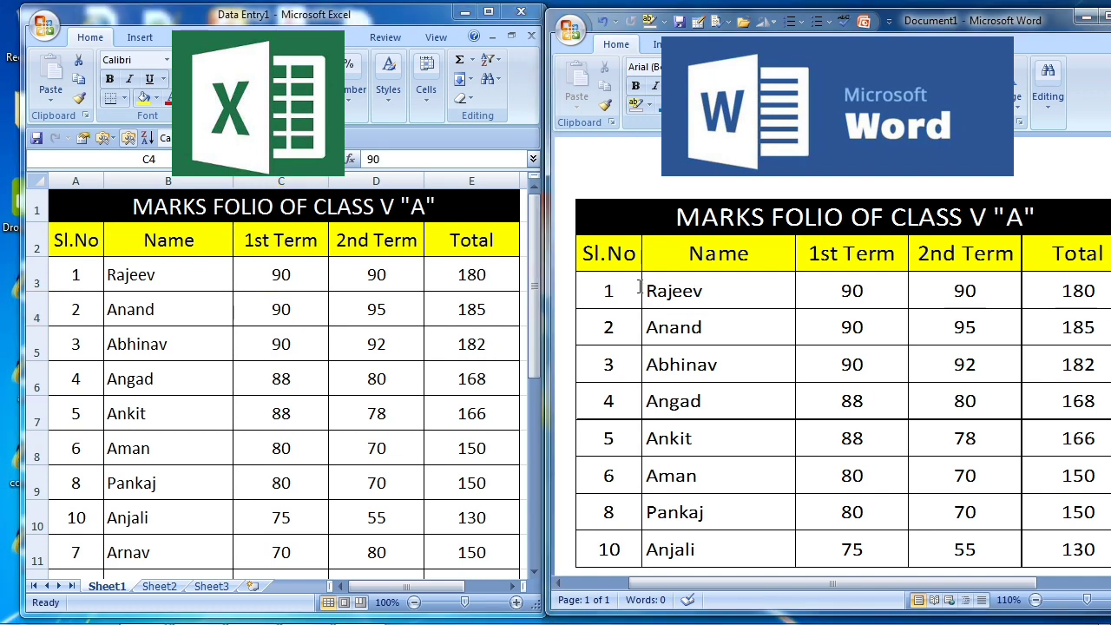
Delete the old table from the Word document and bring Excel forward, maximized.
click(609, 210)
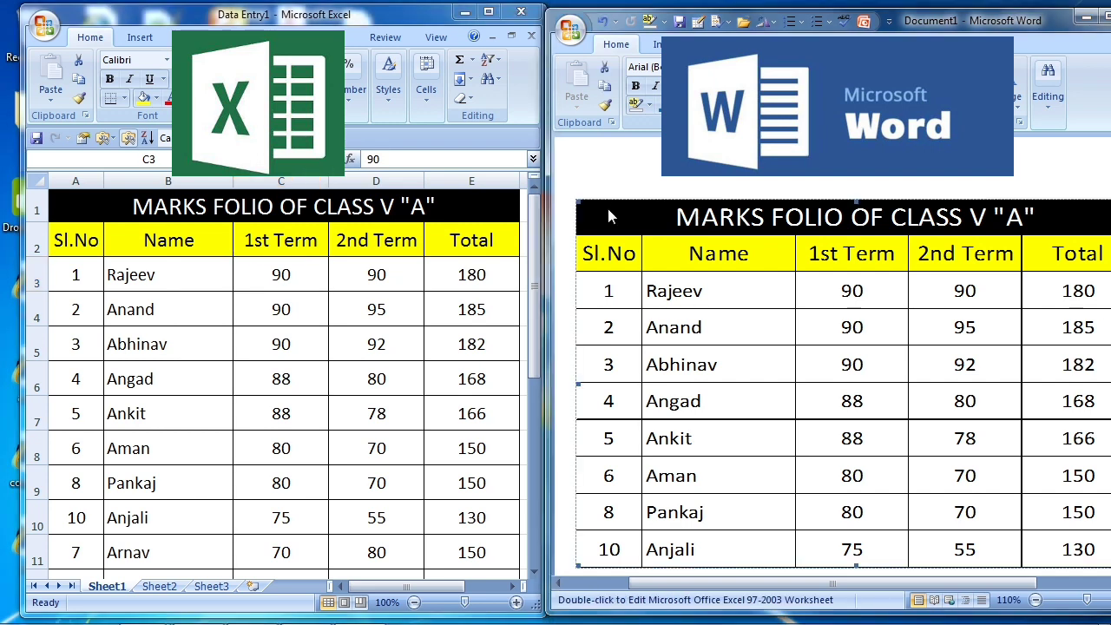
key(Delete)
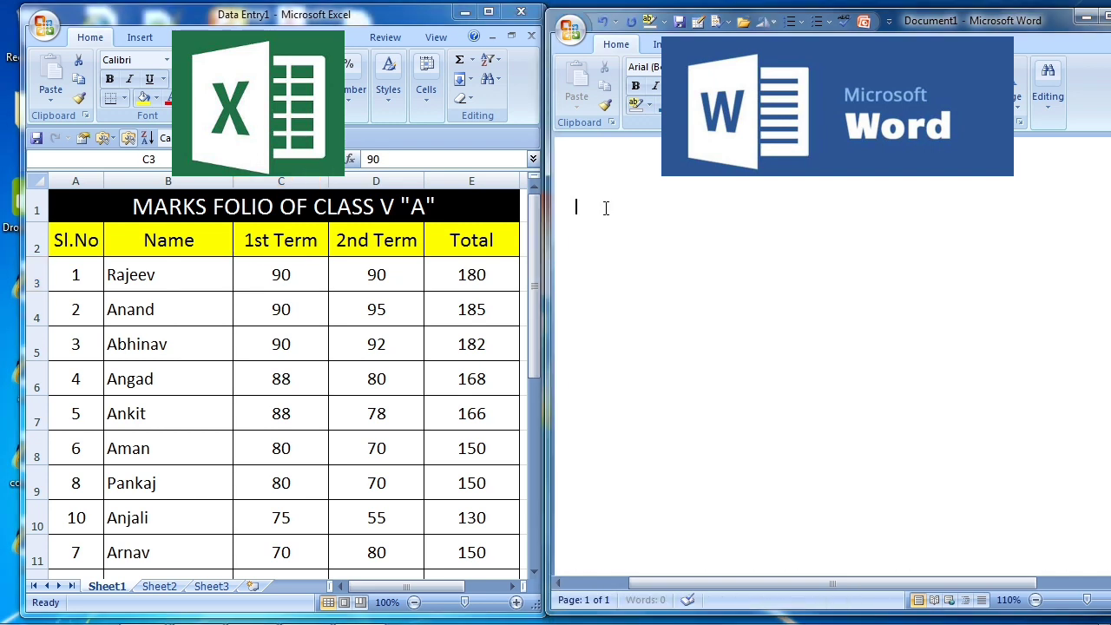
click(486, 45)
click(489, 12)
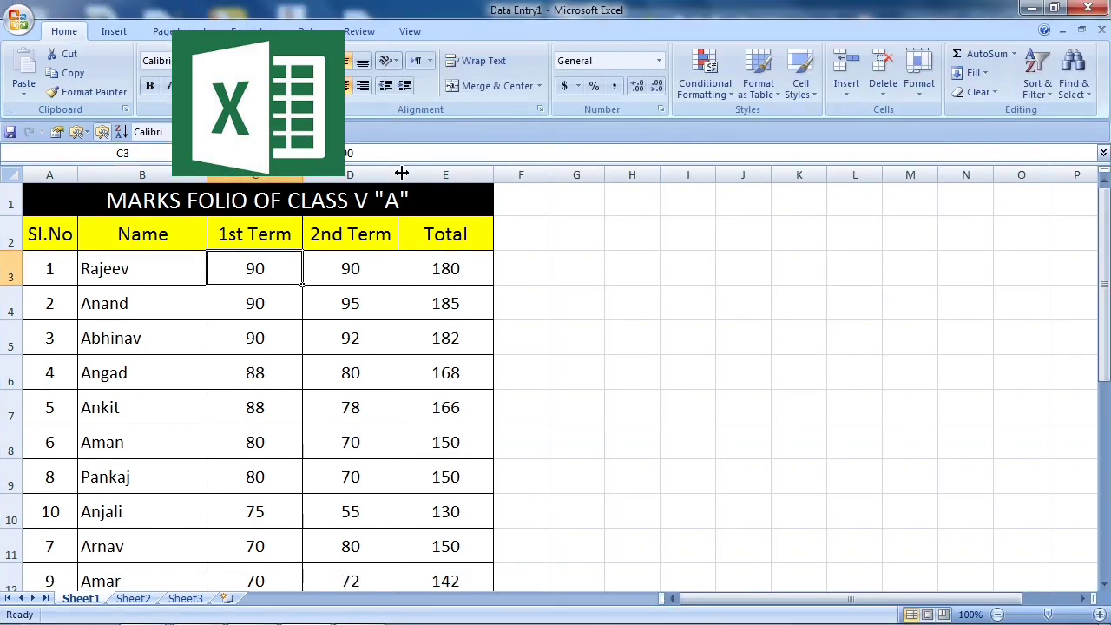
Refill the Sl.No column 1 through 10 and select the whole marks table A1:E12.
drag(79, 203, 94, 513)
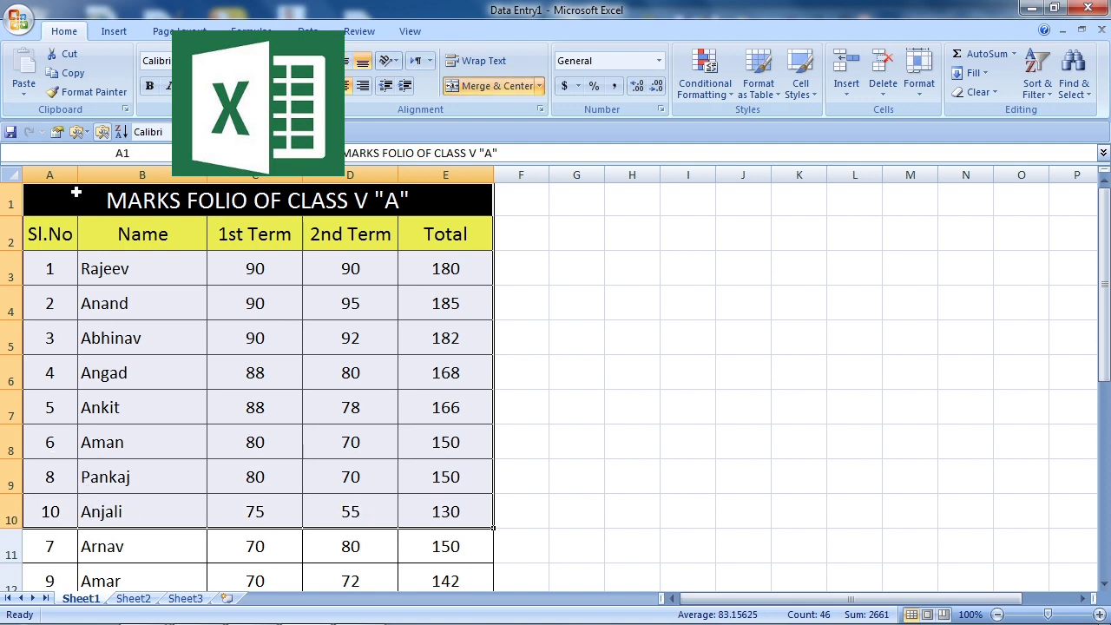
drag(67, 201, 86, 483)
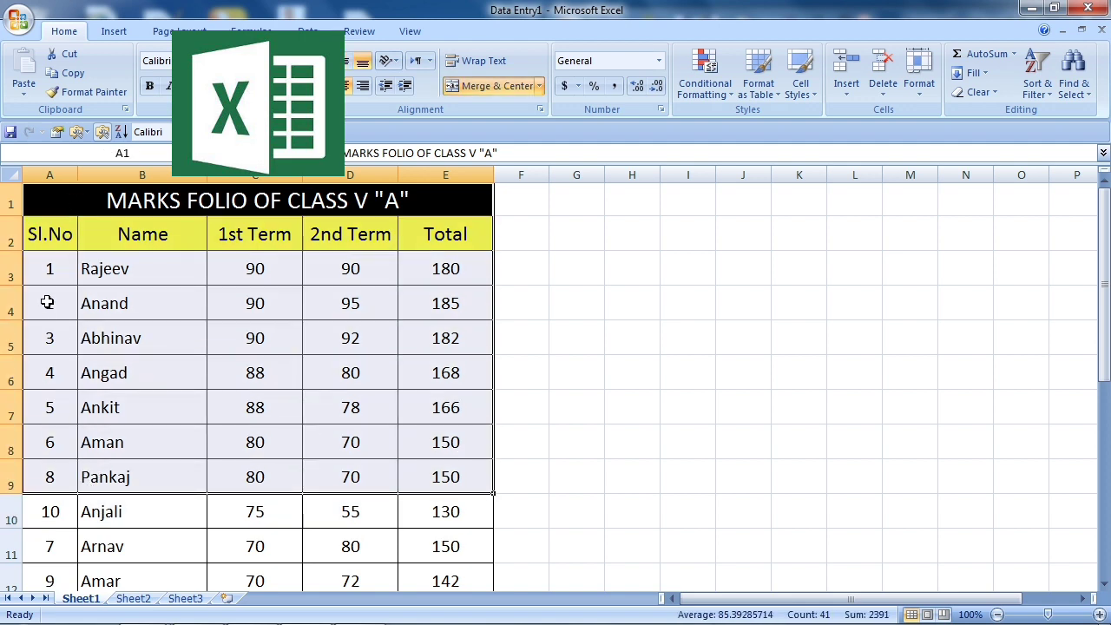
click(35, 269)
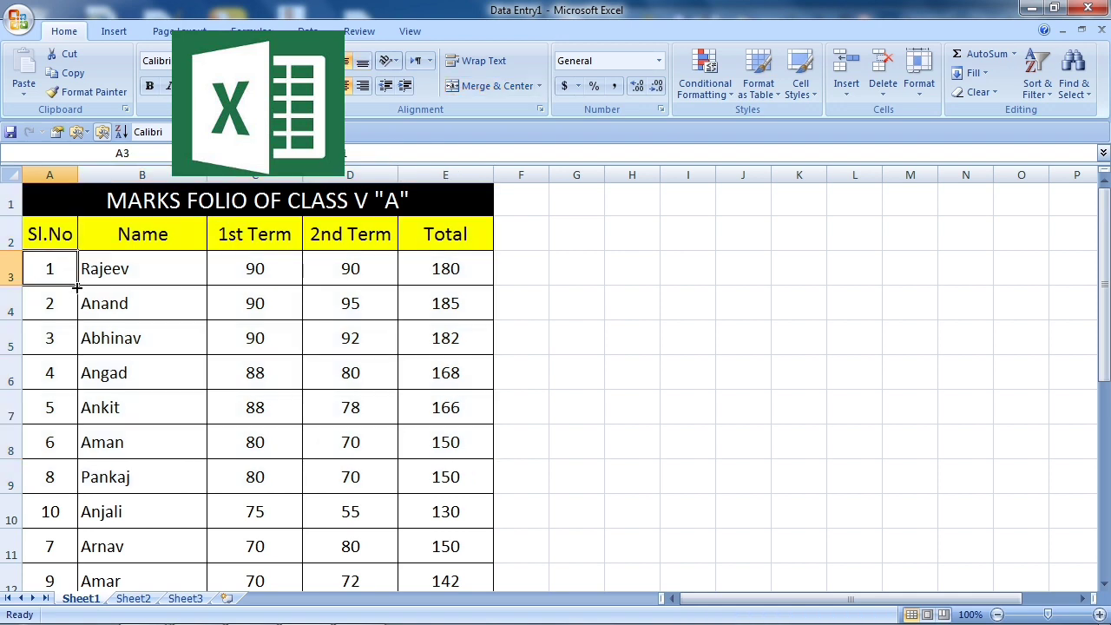
drag(78, 288, 90, 560)
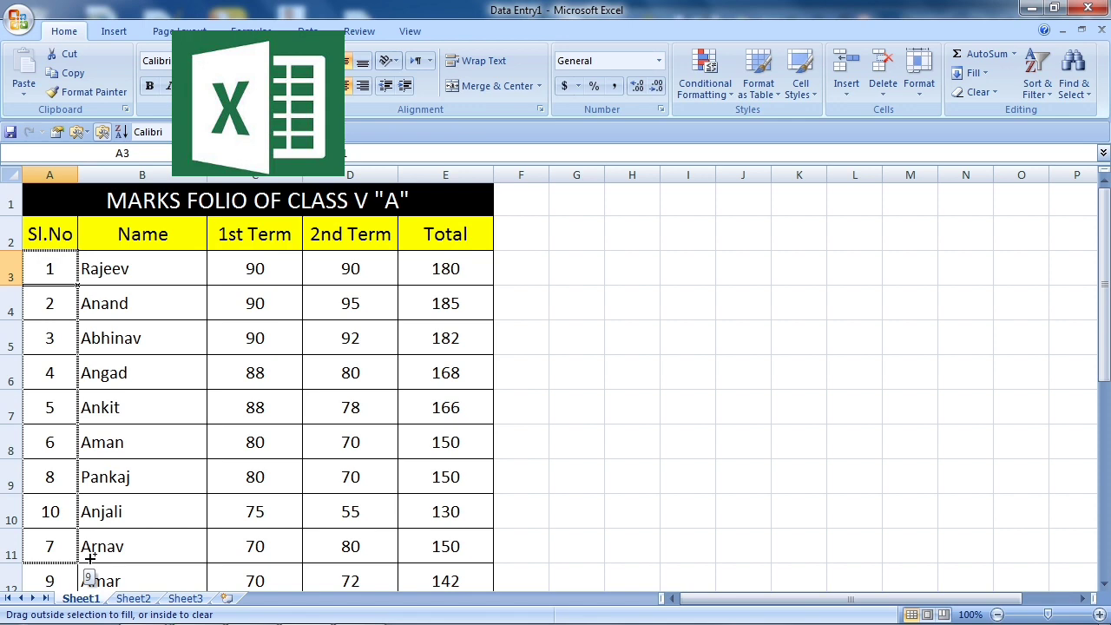
drag(90, 558, 89, 580)
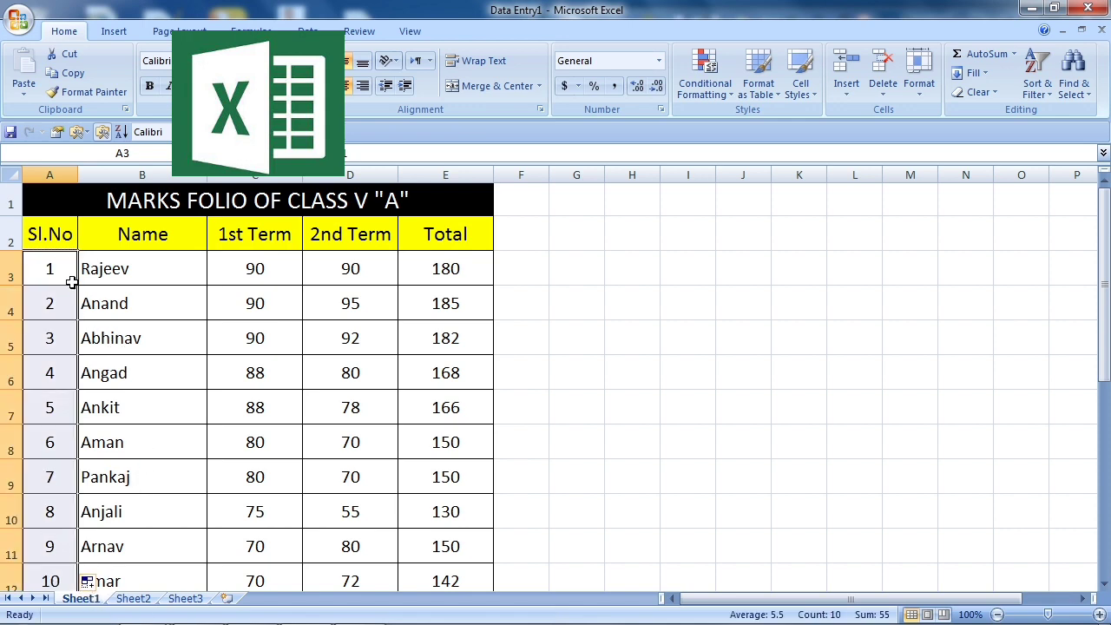
drag(49, 200, 244, 577)
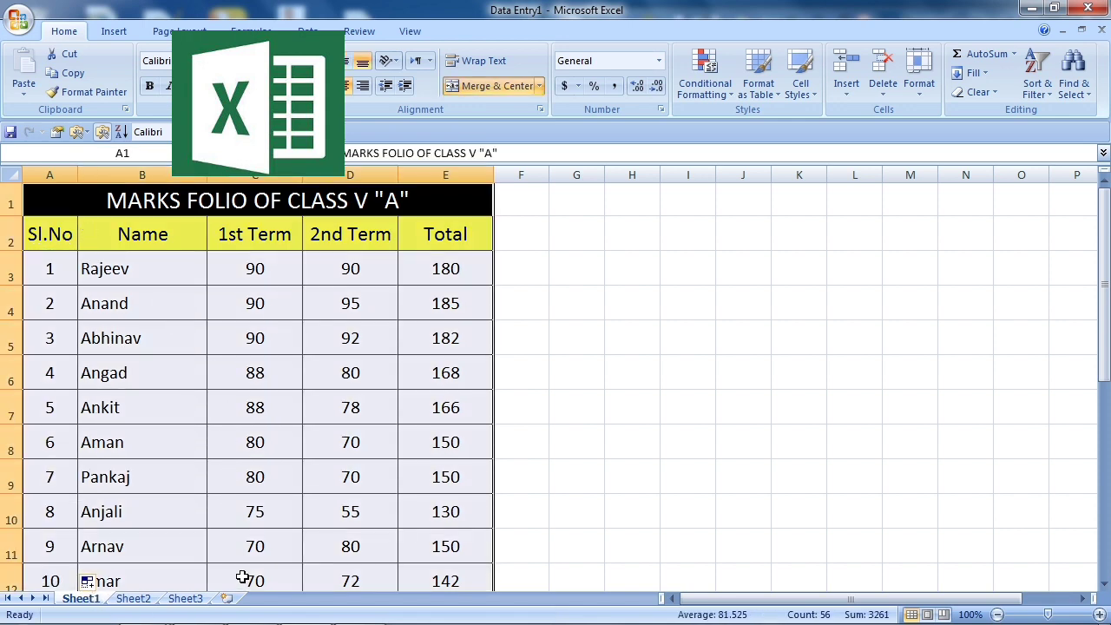
Copy the marks table A1:E12, paste it into maximized Word Document1, then undo that plain paste.
click(74, 76)
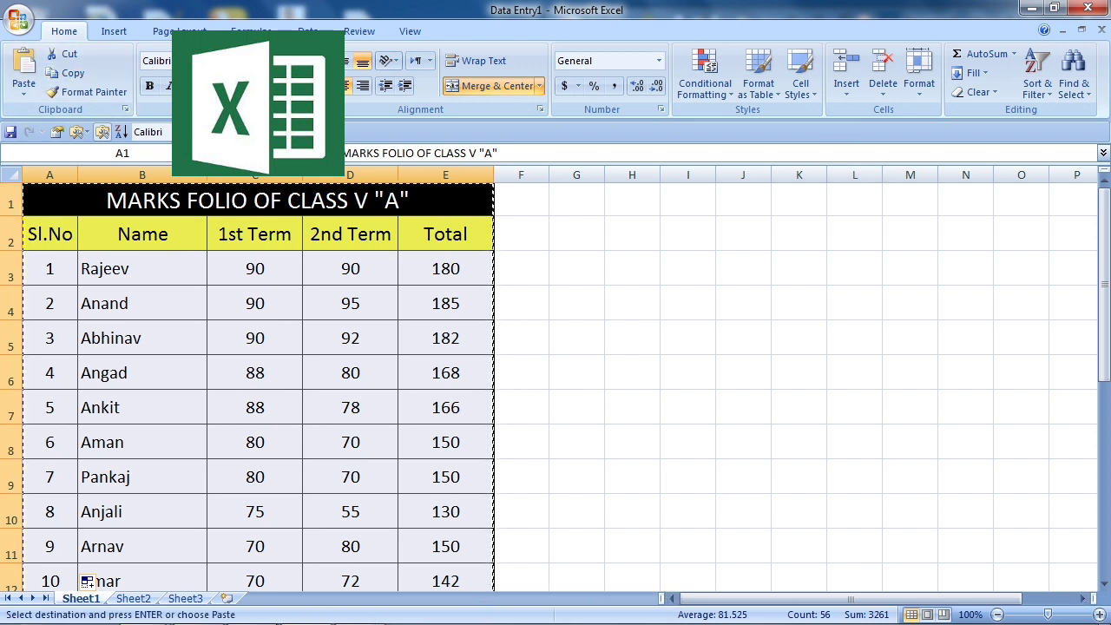
click(361, 618)
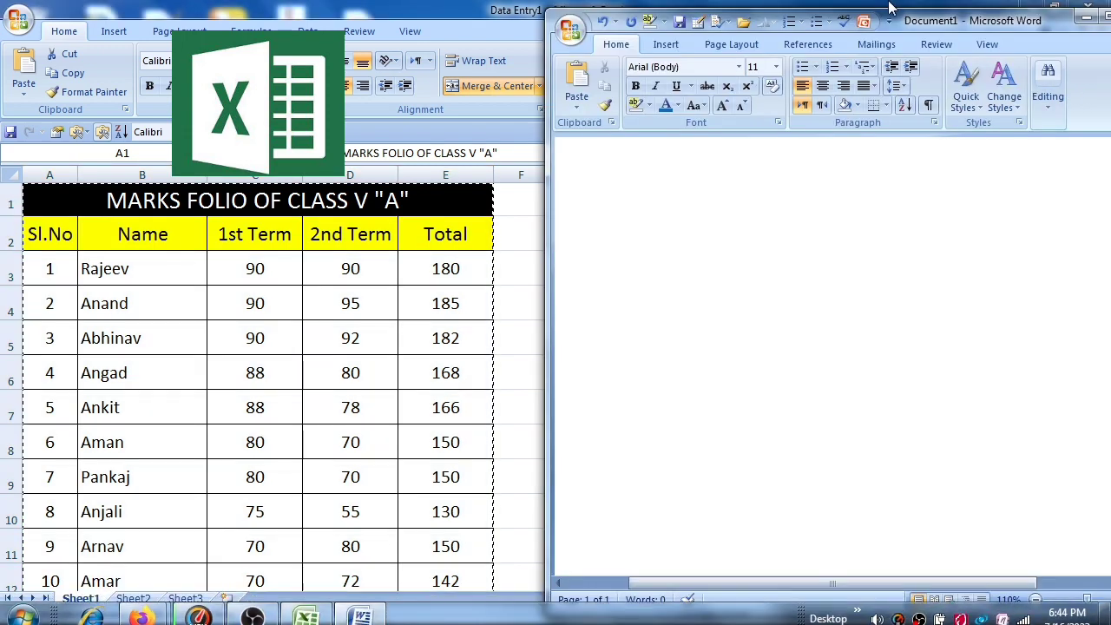
click(1106, 18)
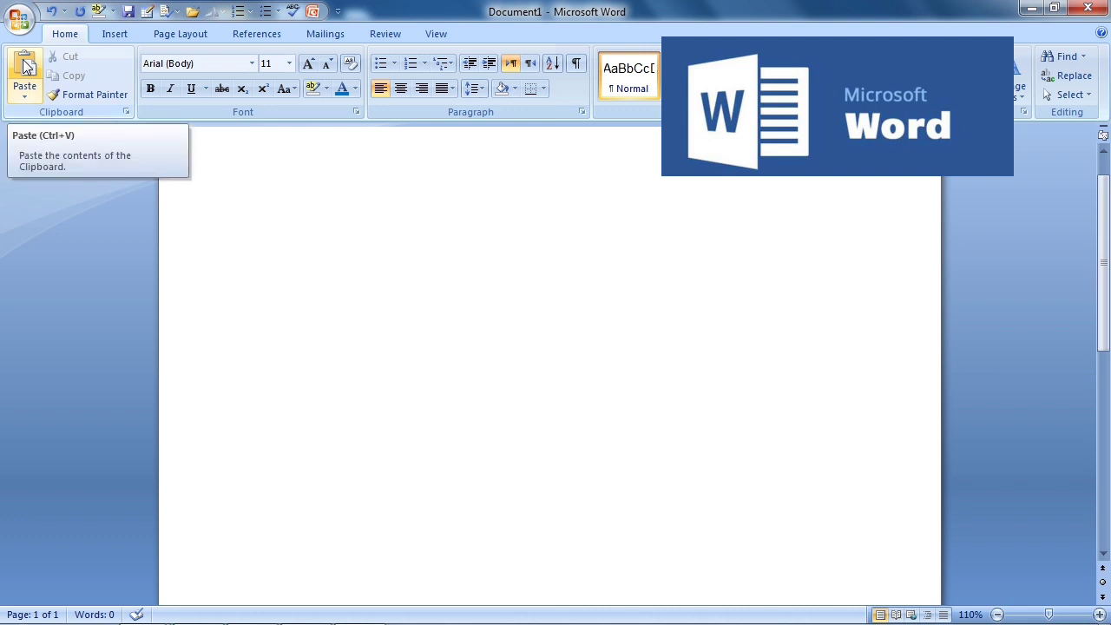
click(27, 68)
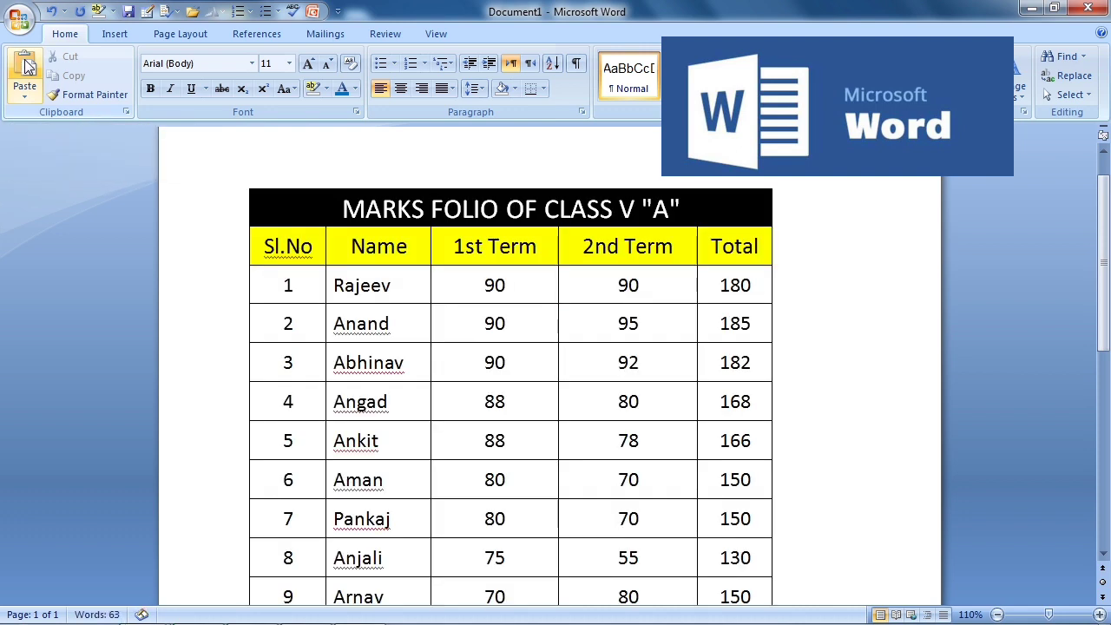
key(ctrl+z)
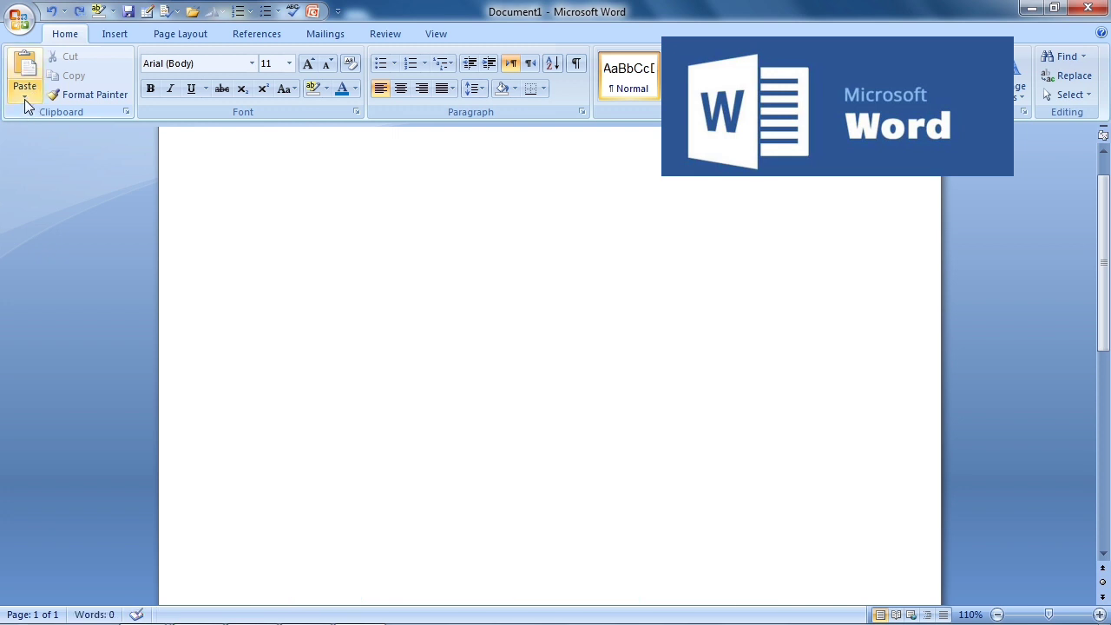
Paste Special the table using Paste link as a Microsoft Office Excel Worksheet Object.
click(25, 97)
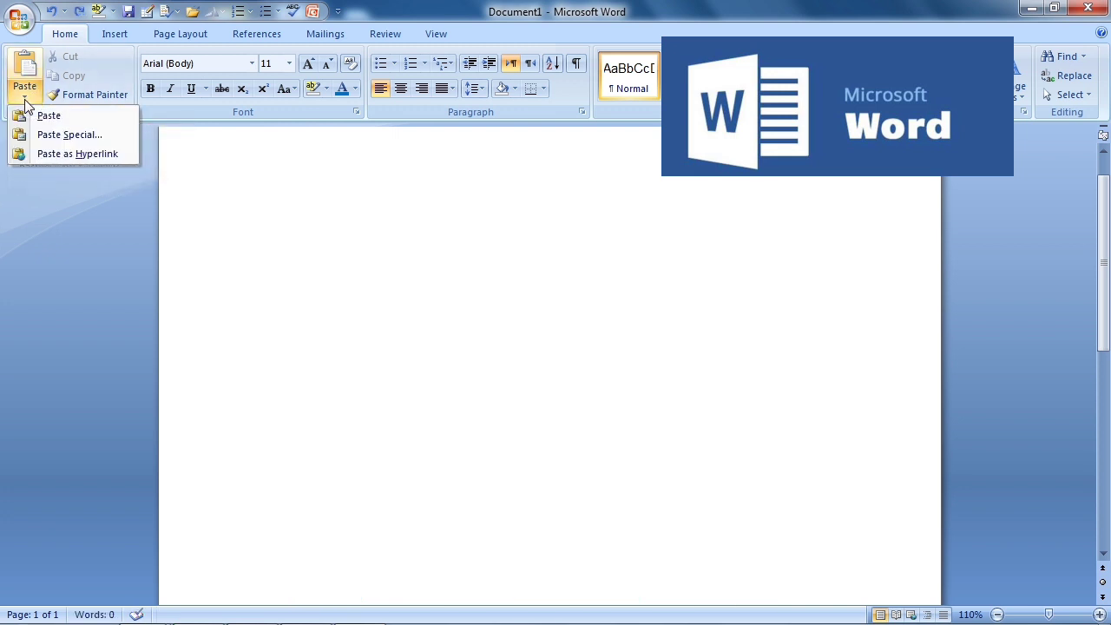
click(84, 139)
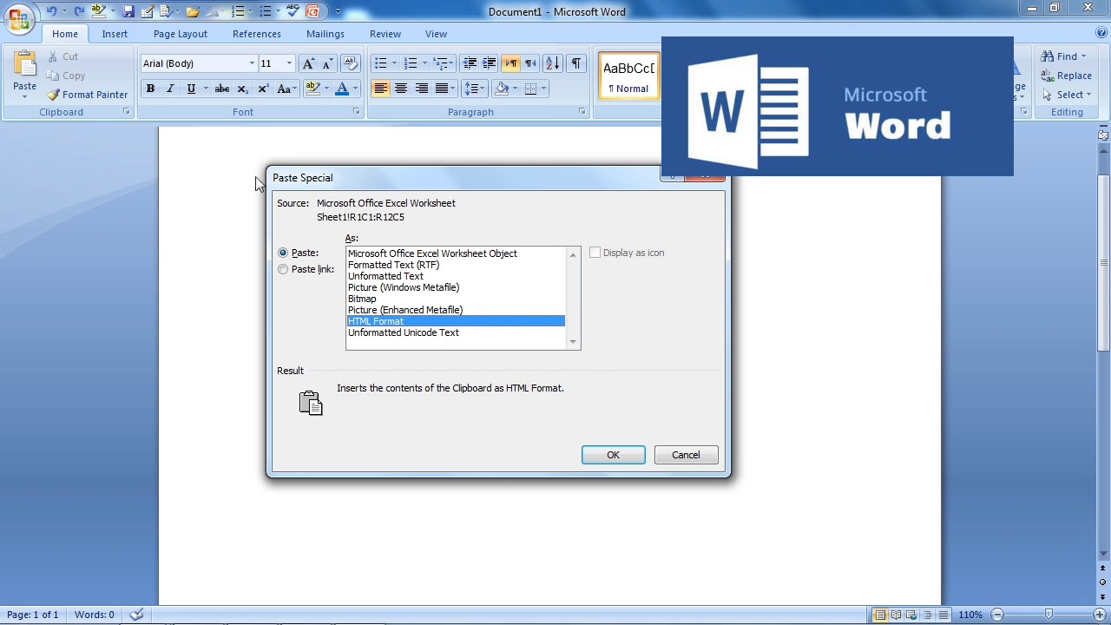
click(284, 270)
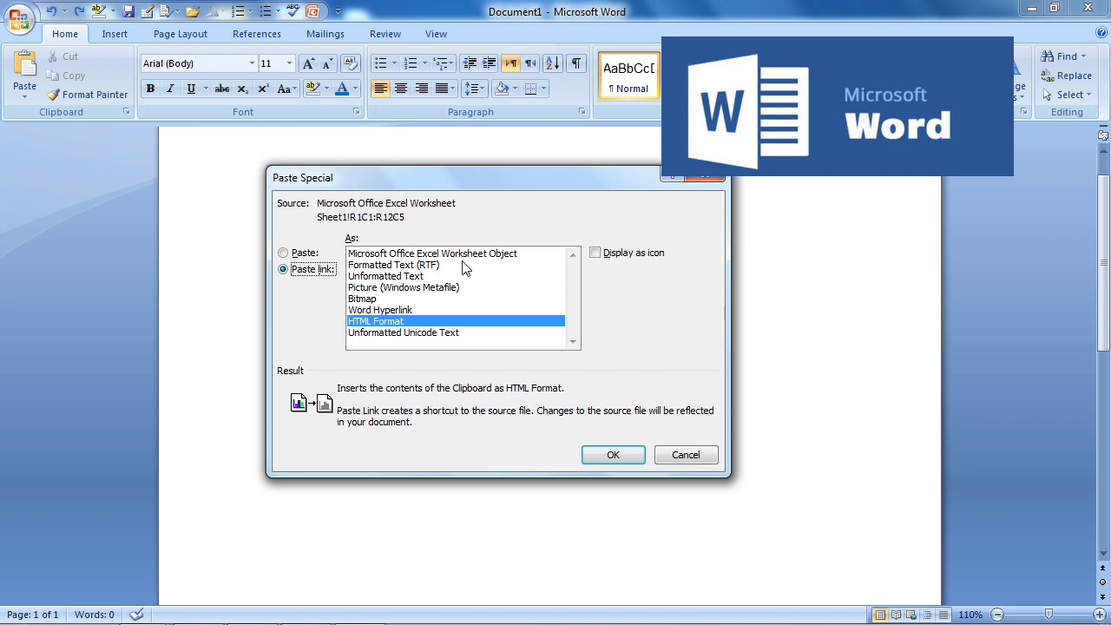
click(415, 254)
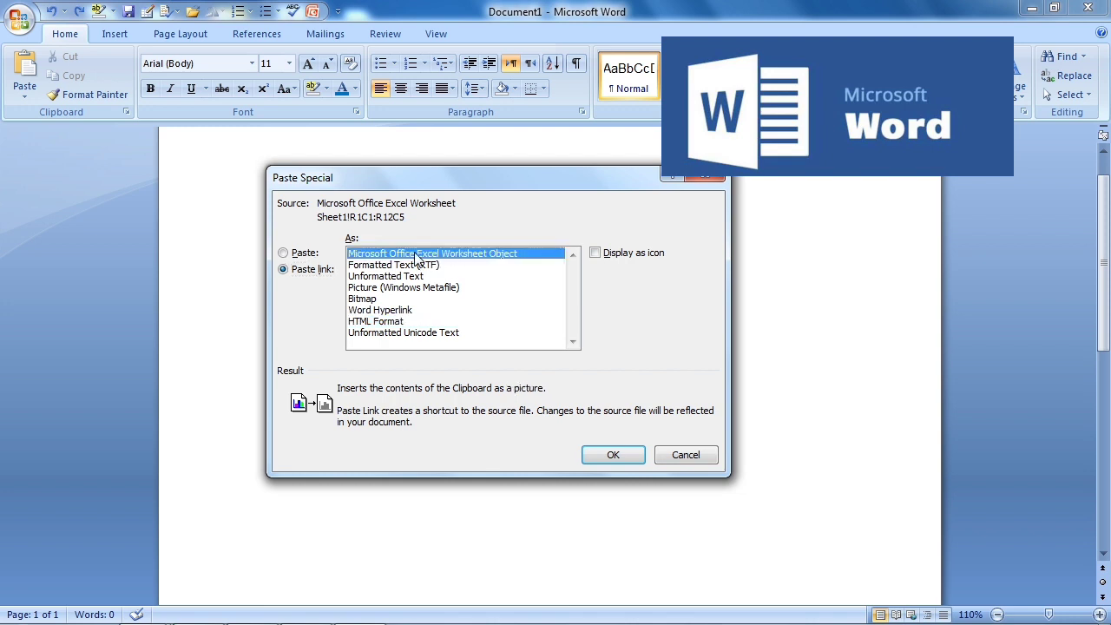
click(612, 454)
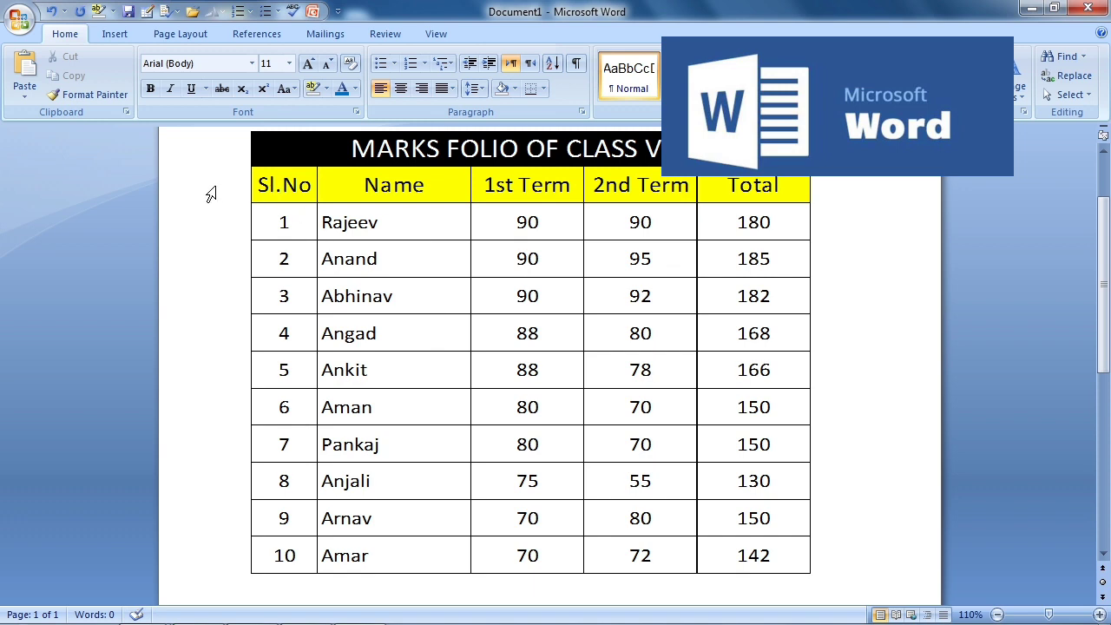
Restore both windows and arrange Excel on the left and Word on the right.
click(1056, 9)
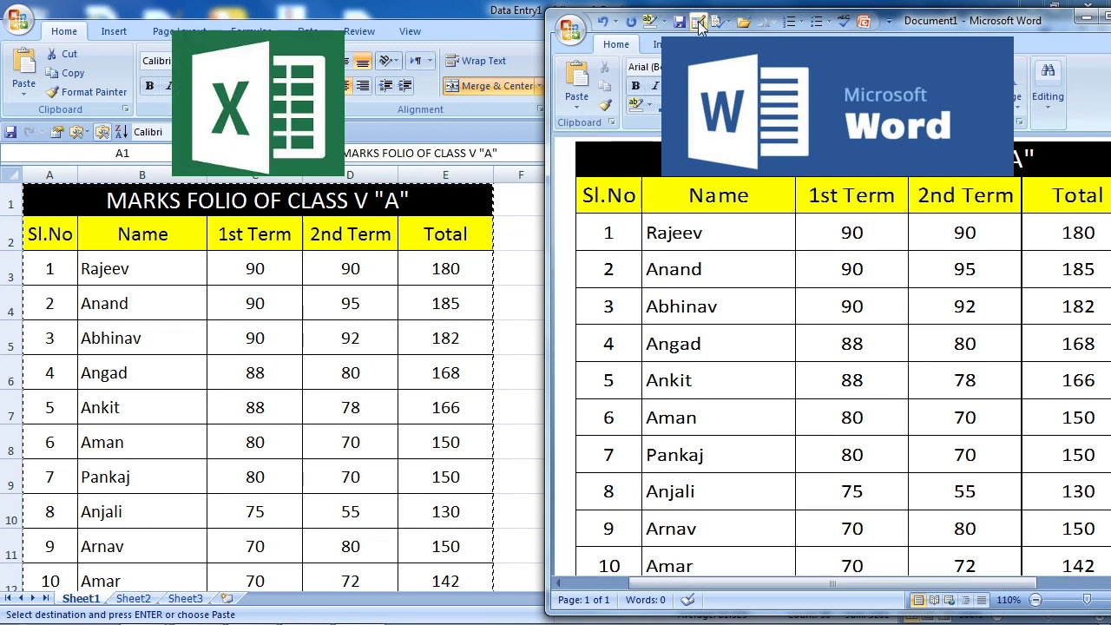
drag(933, 19, 1023, 111)
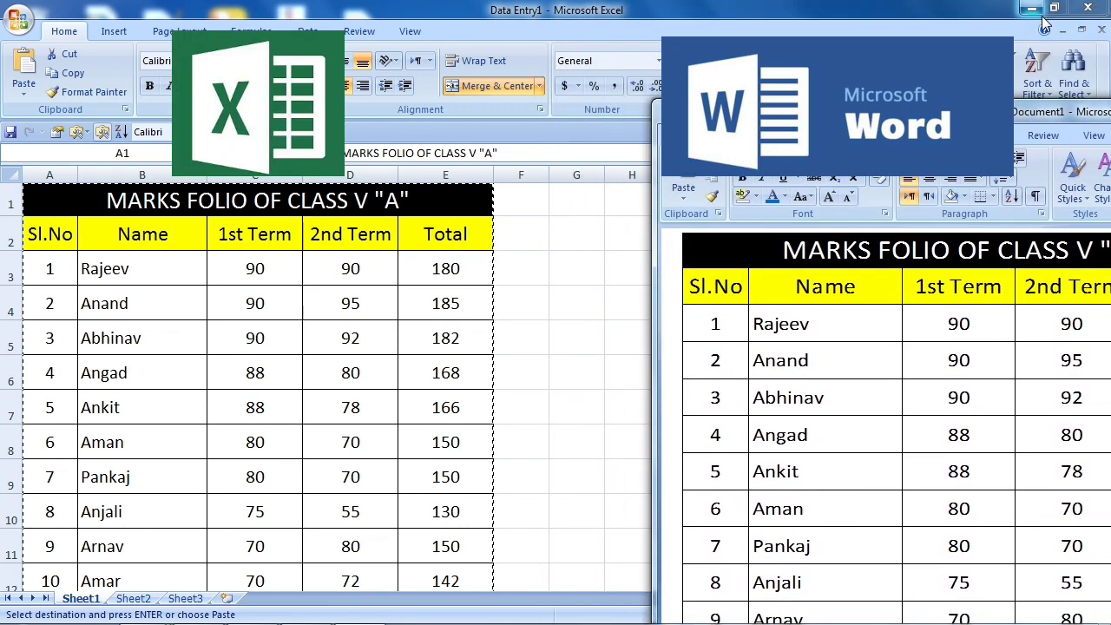
click(1055, 7)
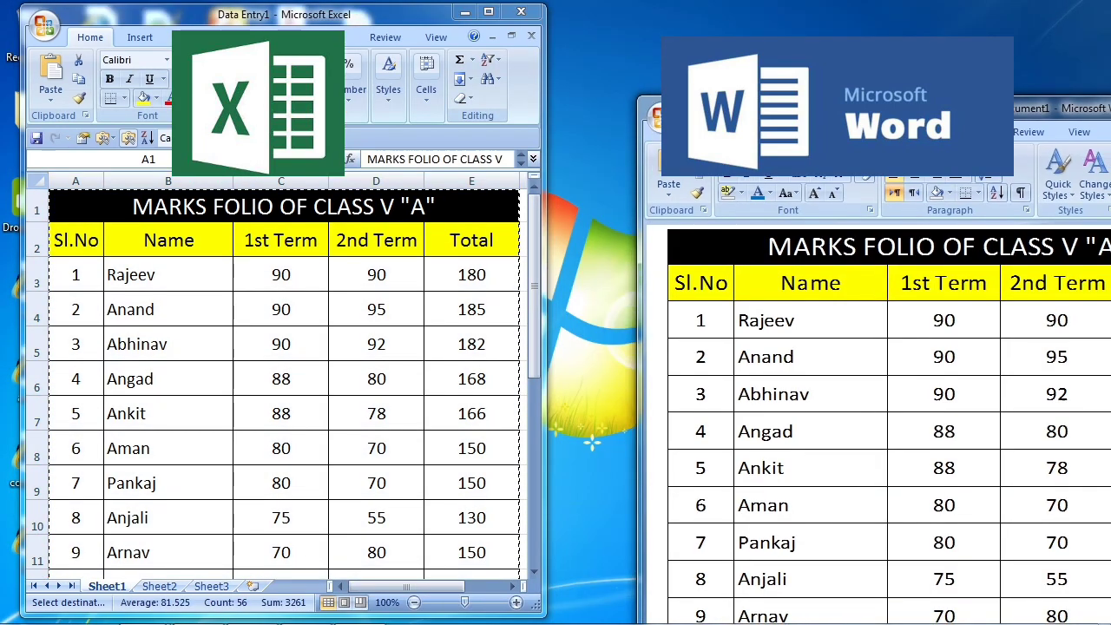
drag(1025, 111, 918, 15)
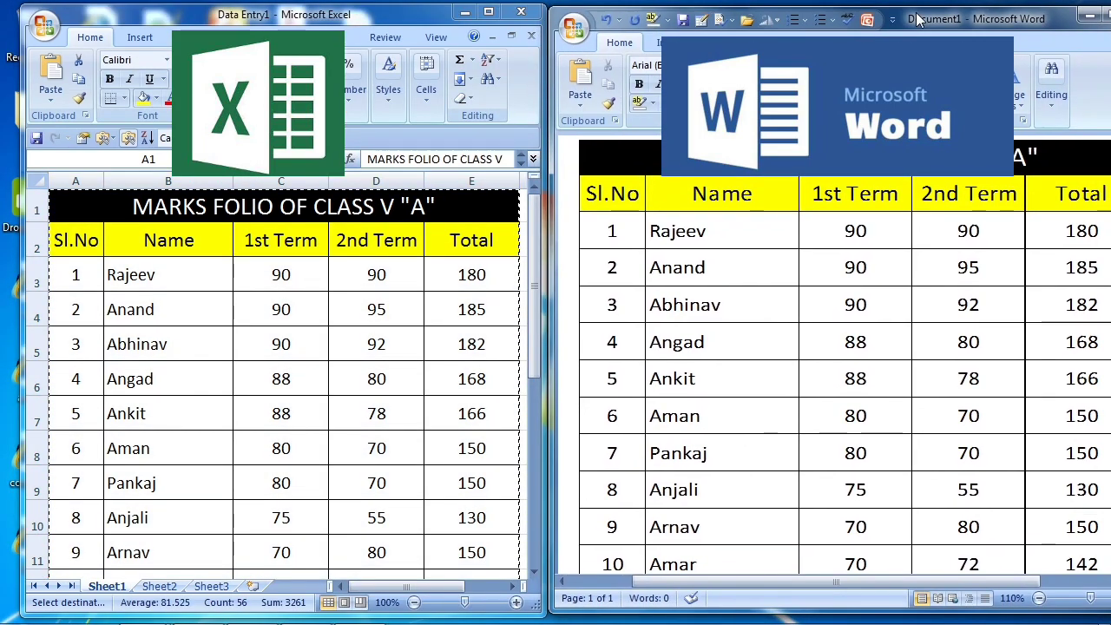
click(250, 311)
Clear the copy marquee and replace the first student's name in B3 with a new name.
click(227, 303)
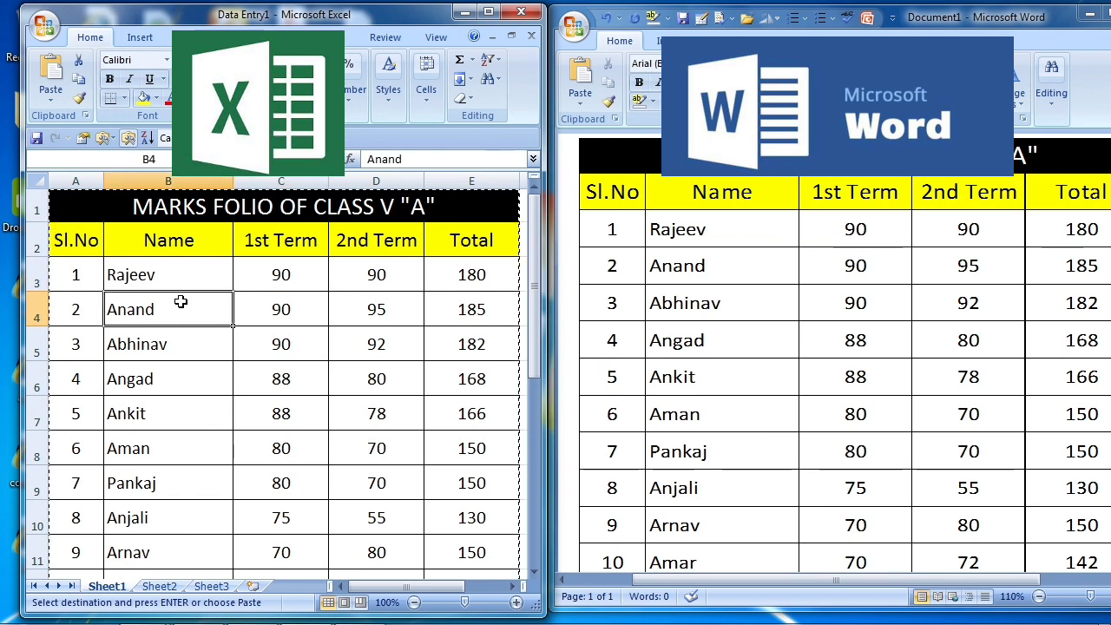
key(Escape)
click(136, 275)
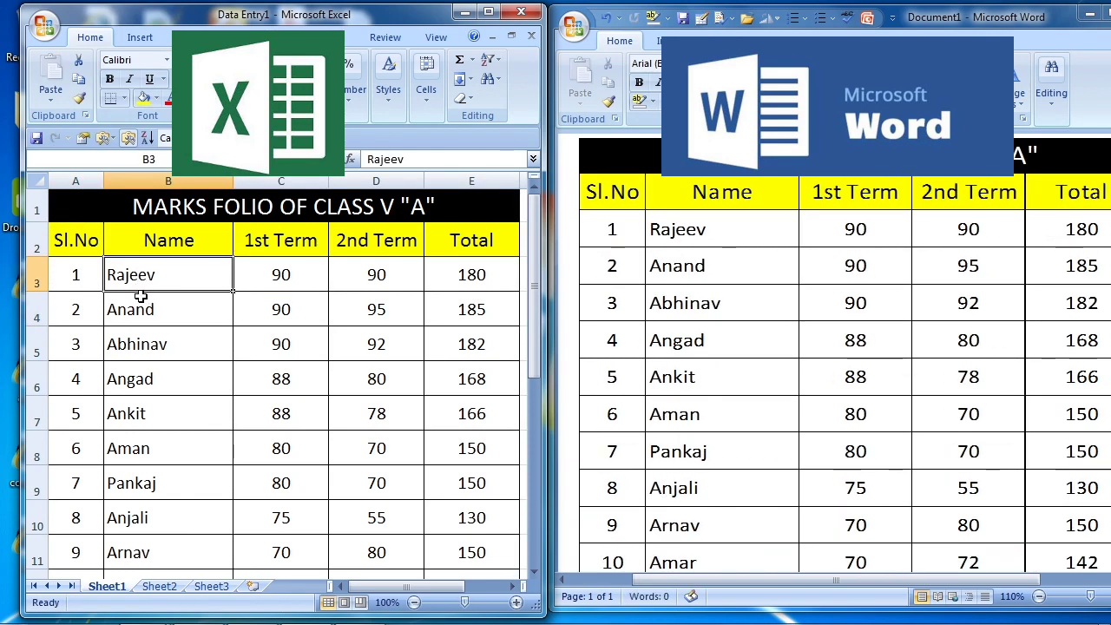
click(695, 238)
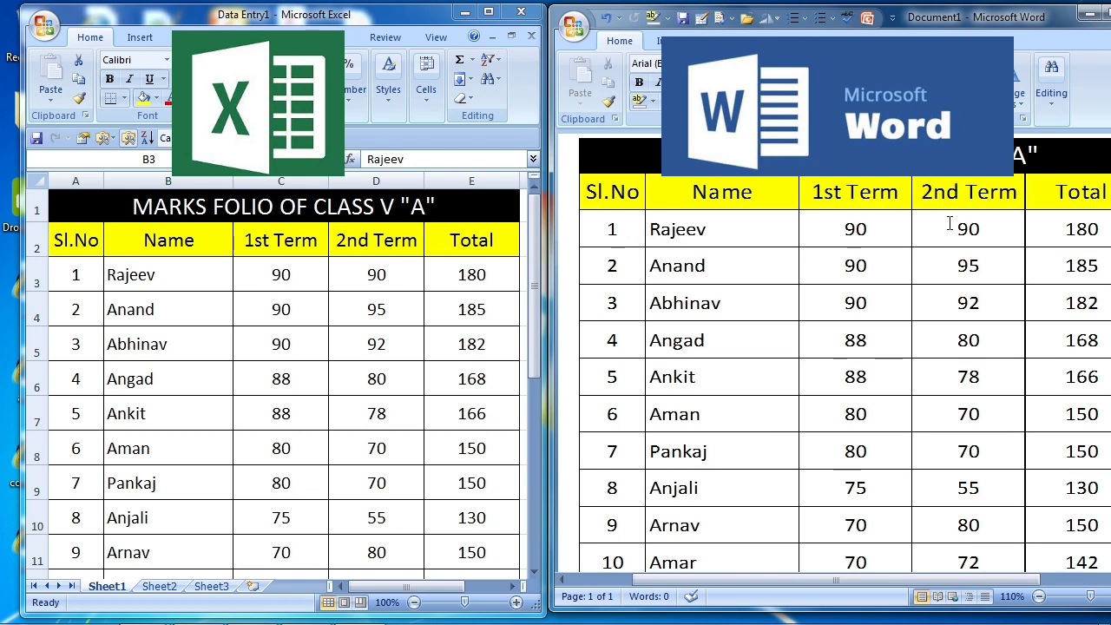
click(154, 281)
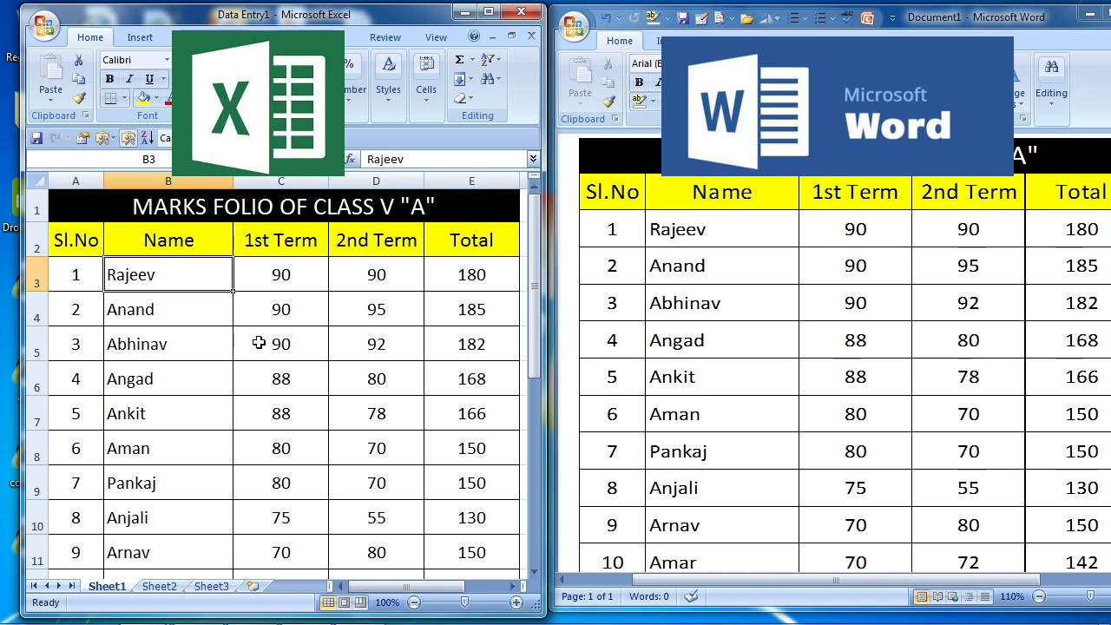
text(Sha)
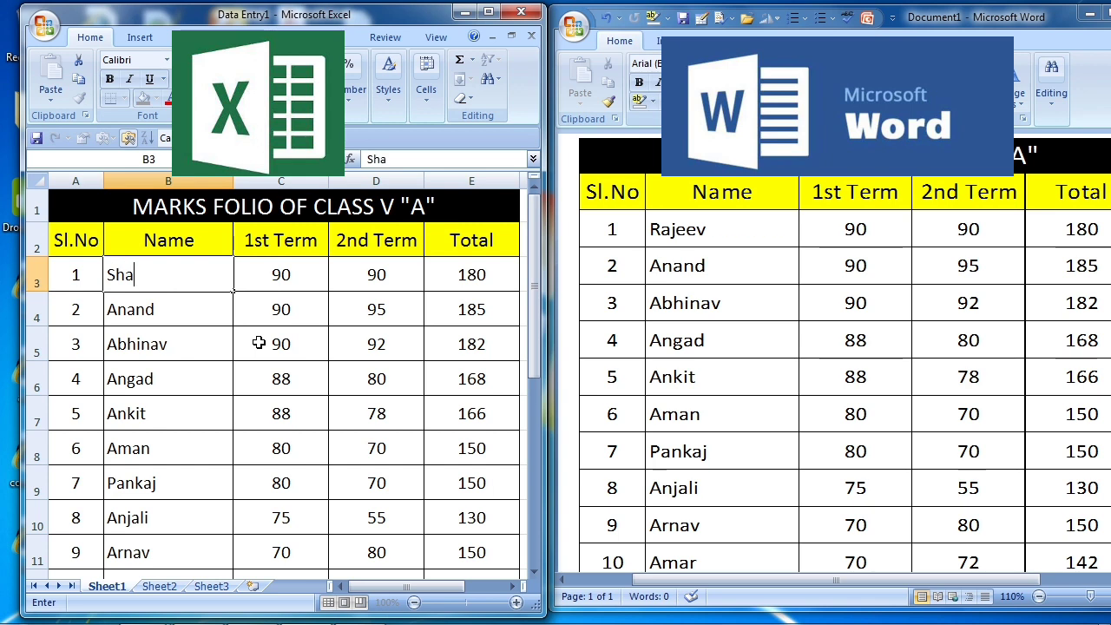
text(ilesh)
key(Return)
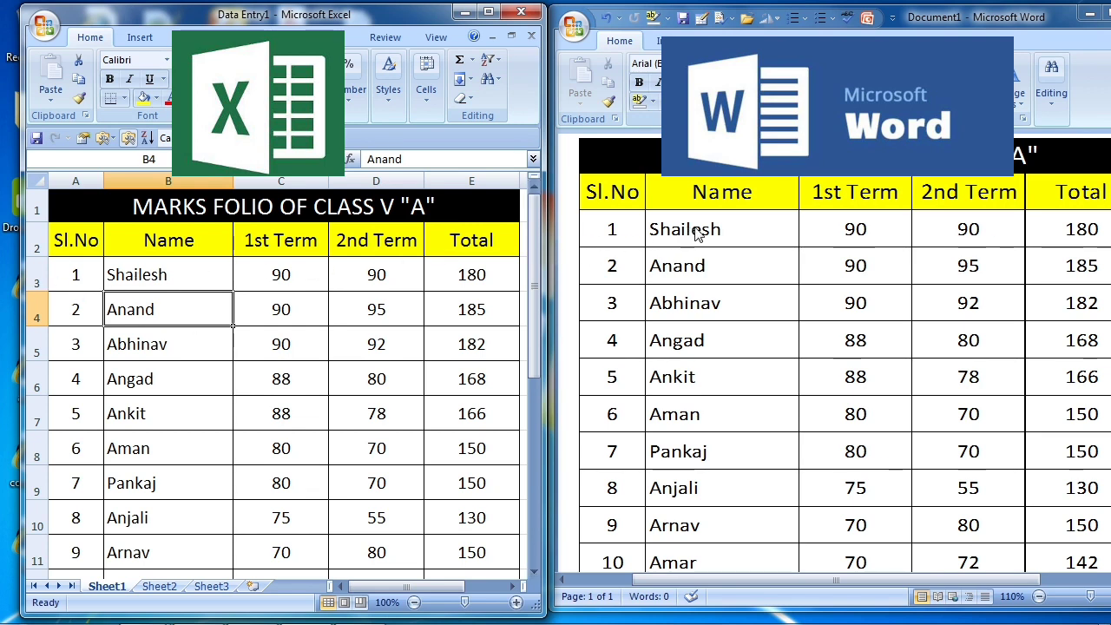
Change the first student's 1st Term mark in C3 to 95, making the total 185.
click(281, 278)
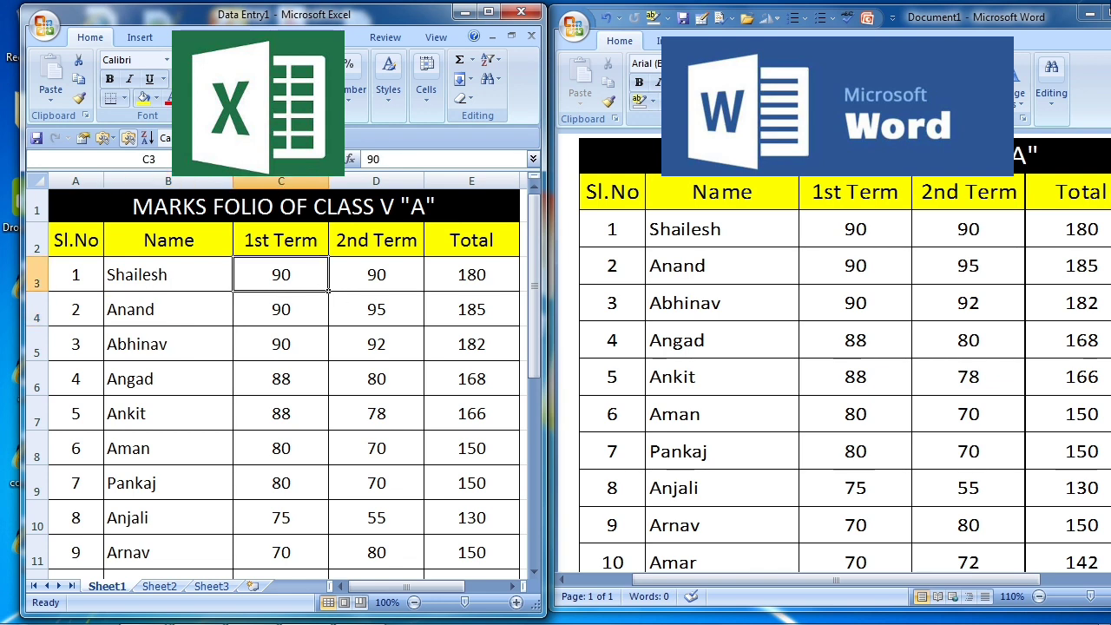
text(95)
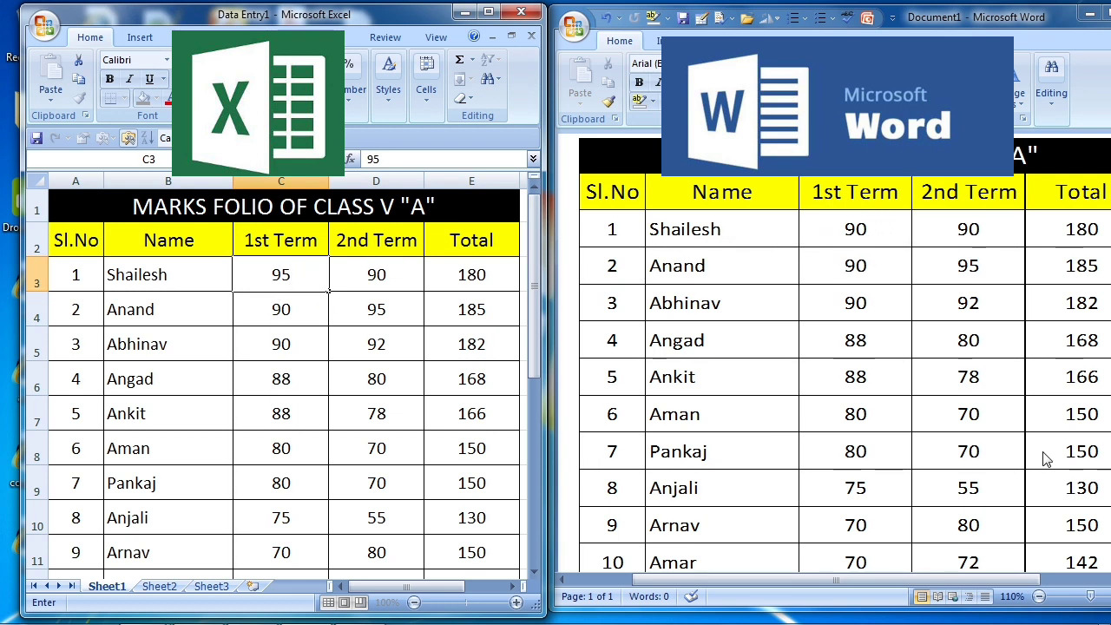
key(Return)
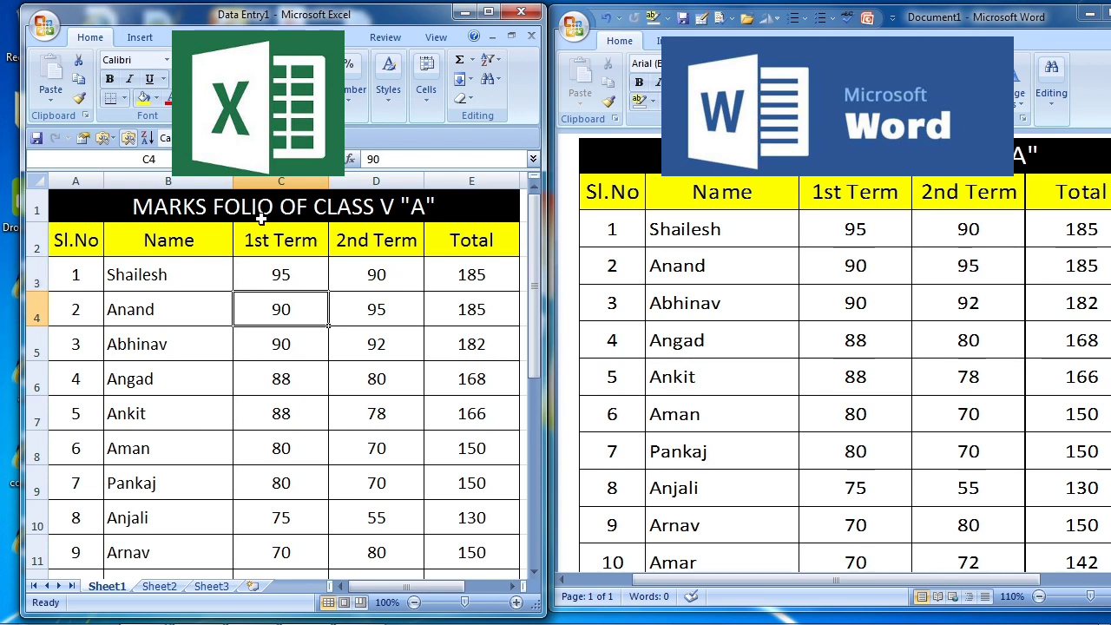
click(286, 352)
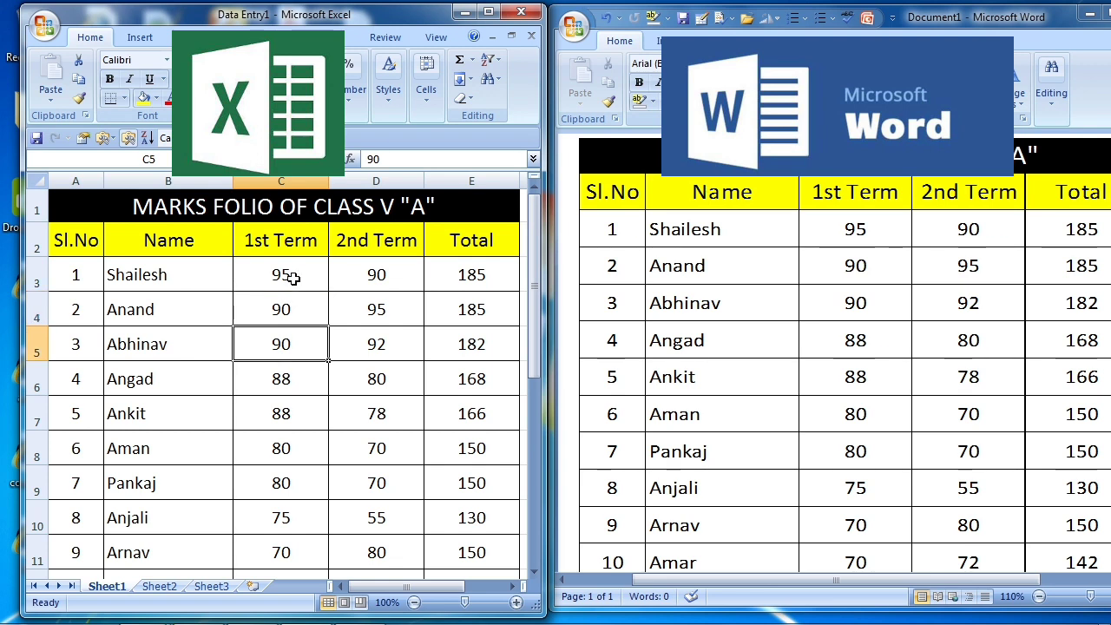
click(294, 277)
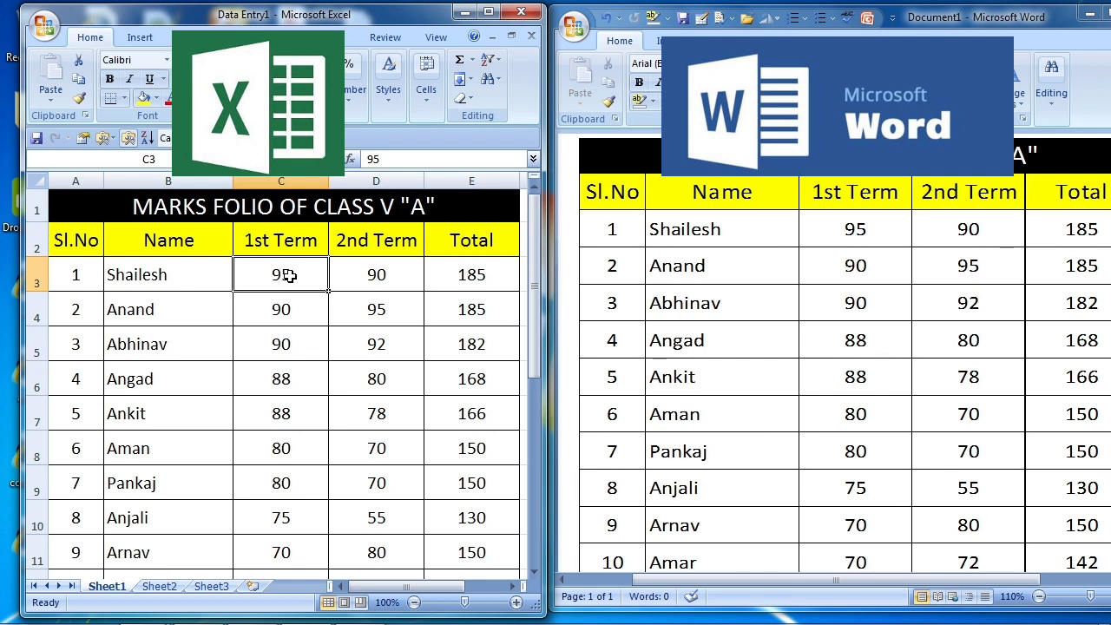
drag(321, 317, 286, 422)
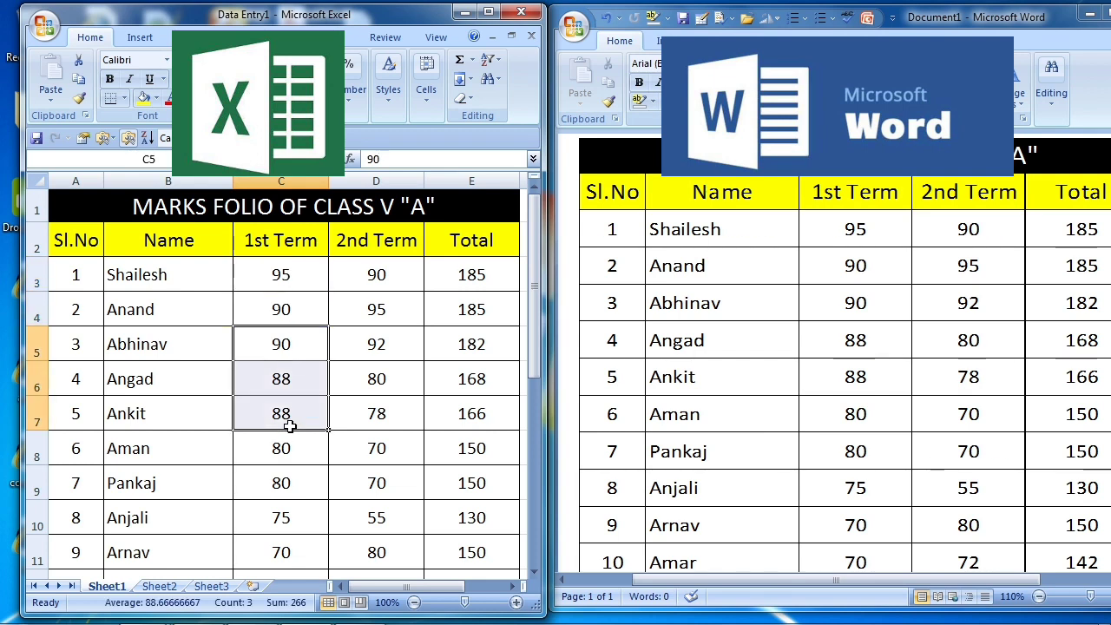
click(286, 421)
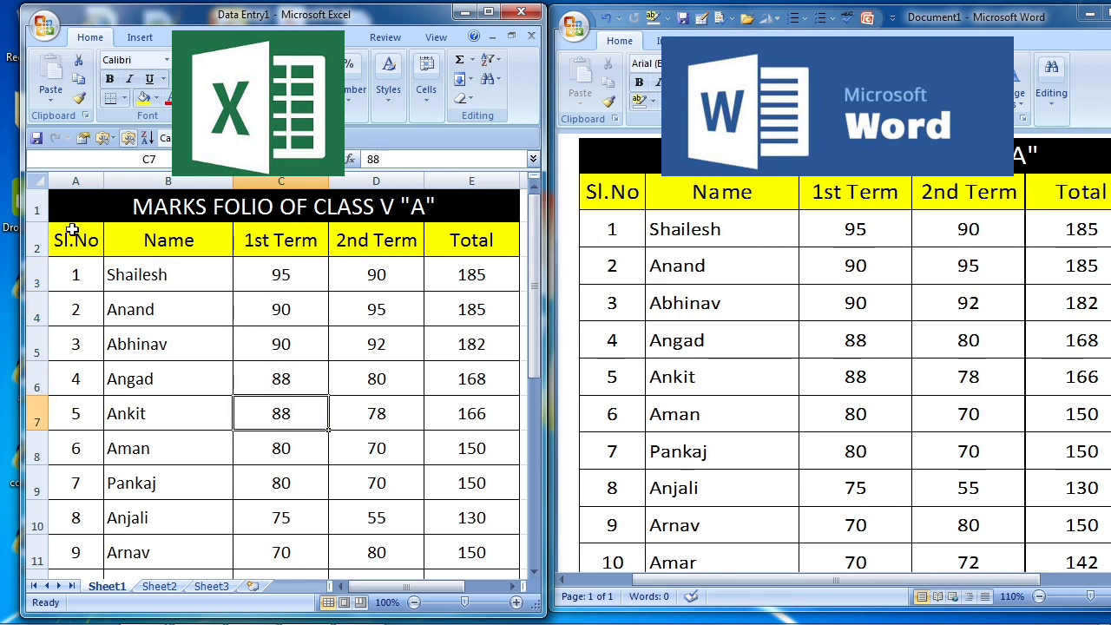
click(414, 315)
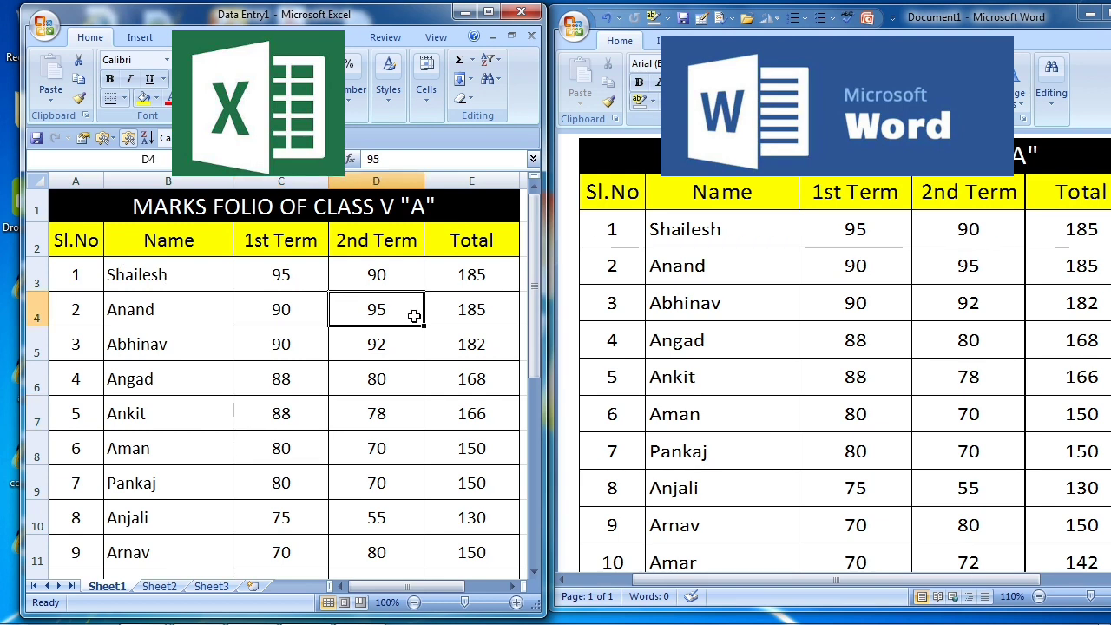